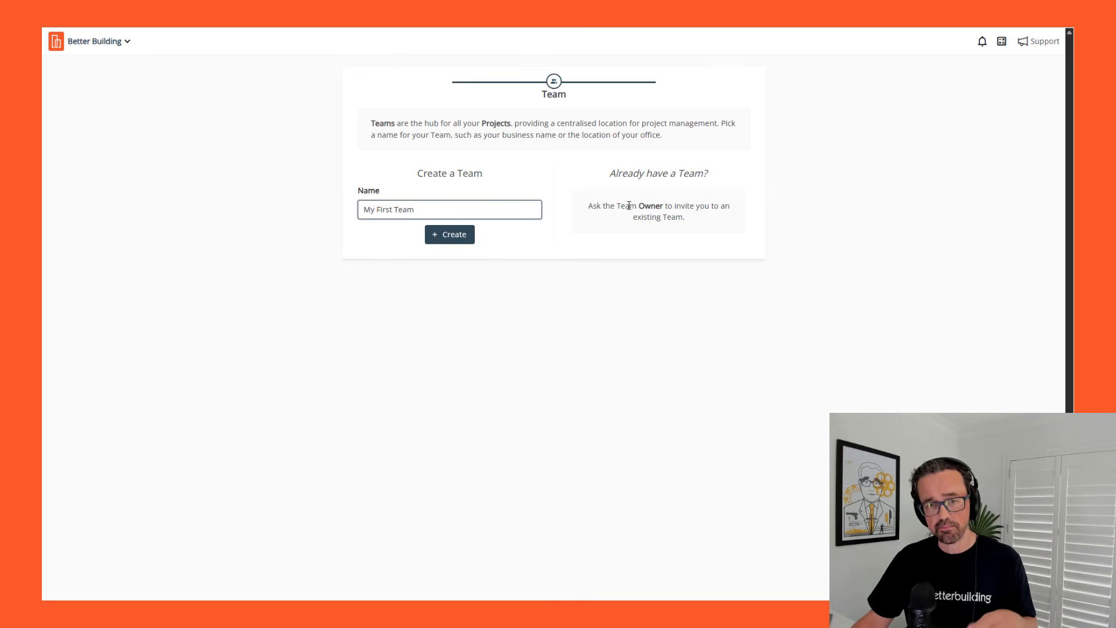
Create the team named My First Team and look over the available support options.
left_click(469, 239)
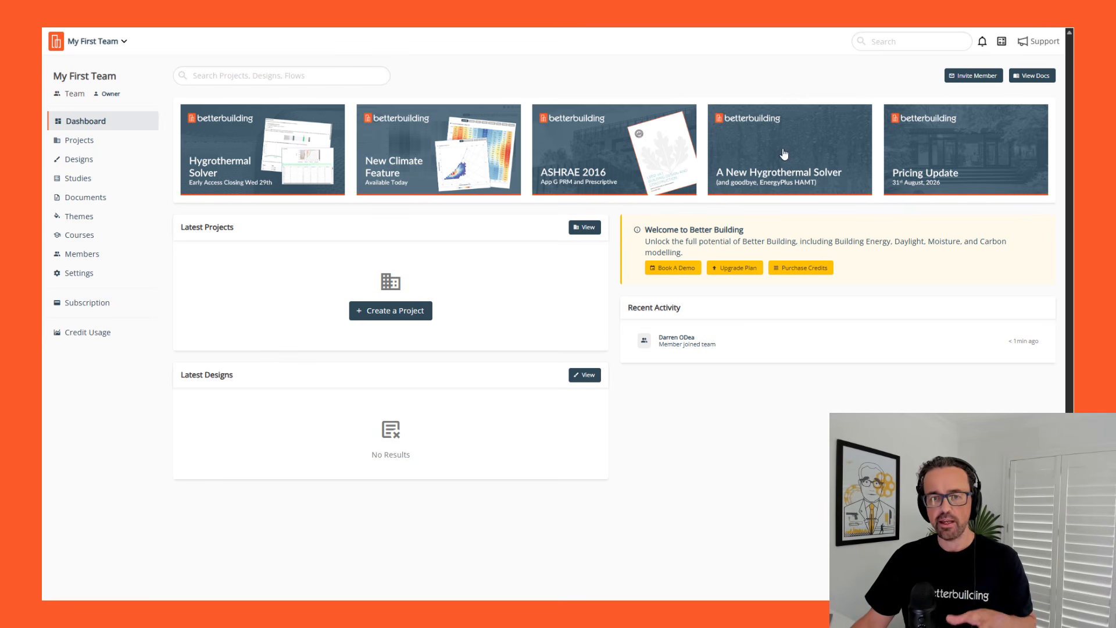
left_click(1037, 45)
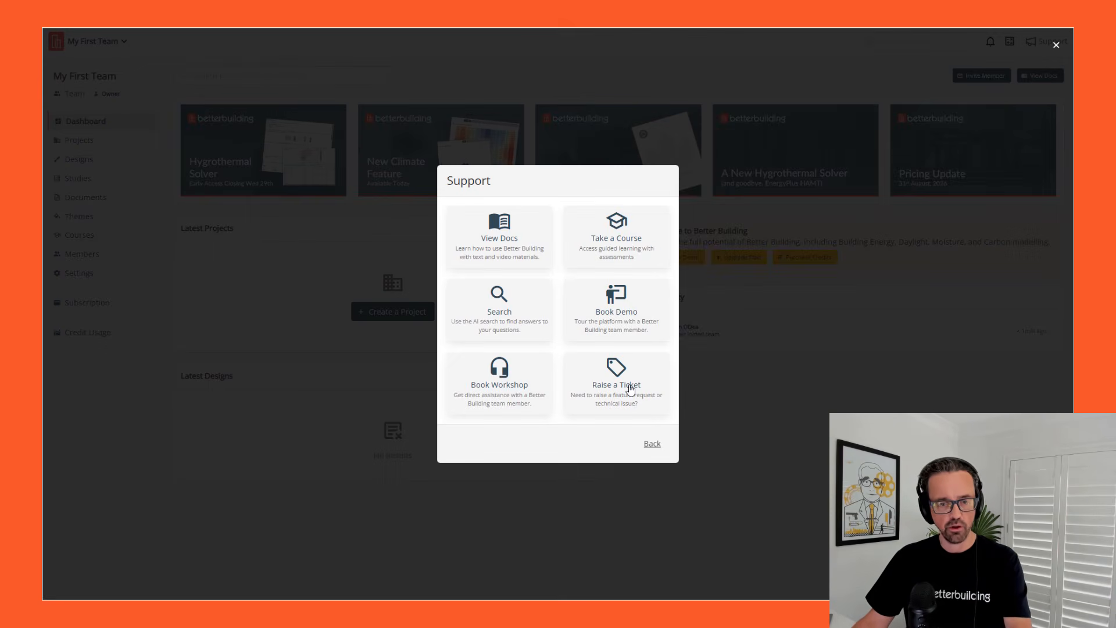
left_click(651, 445)
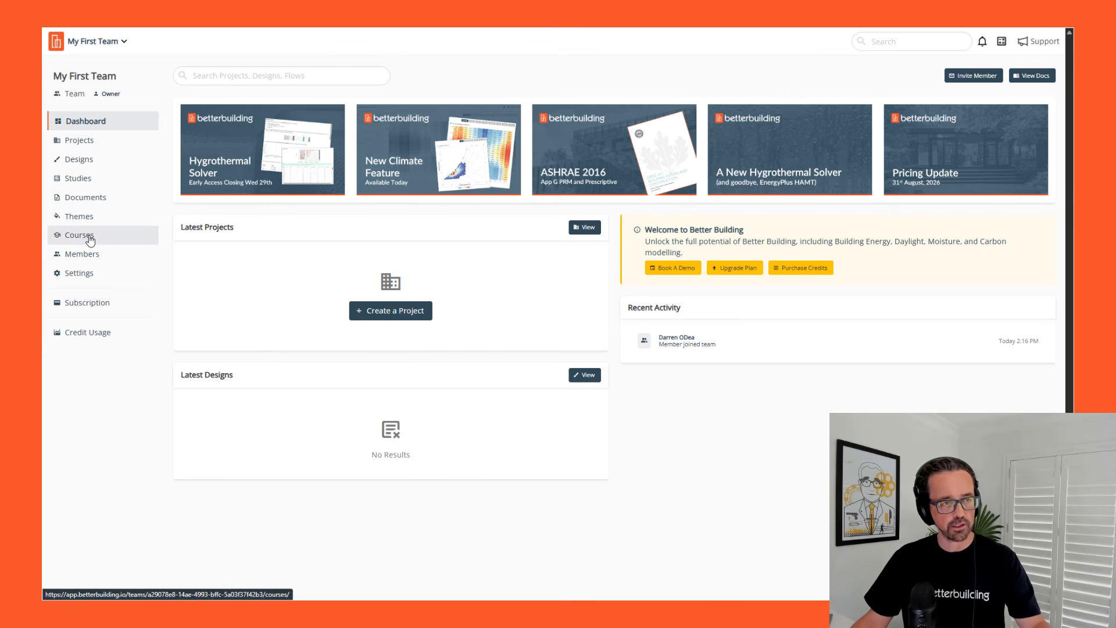
Start a new project titled My First Project with the project code 0001.
left_click(380, 312)
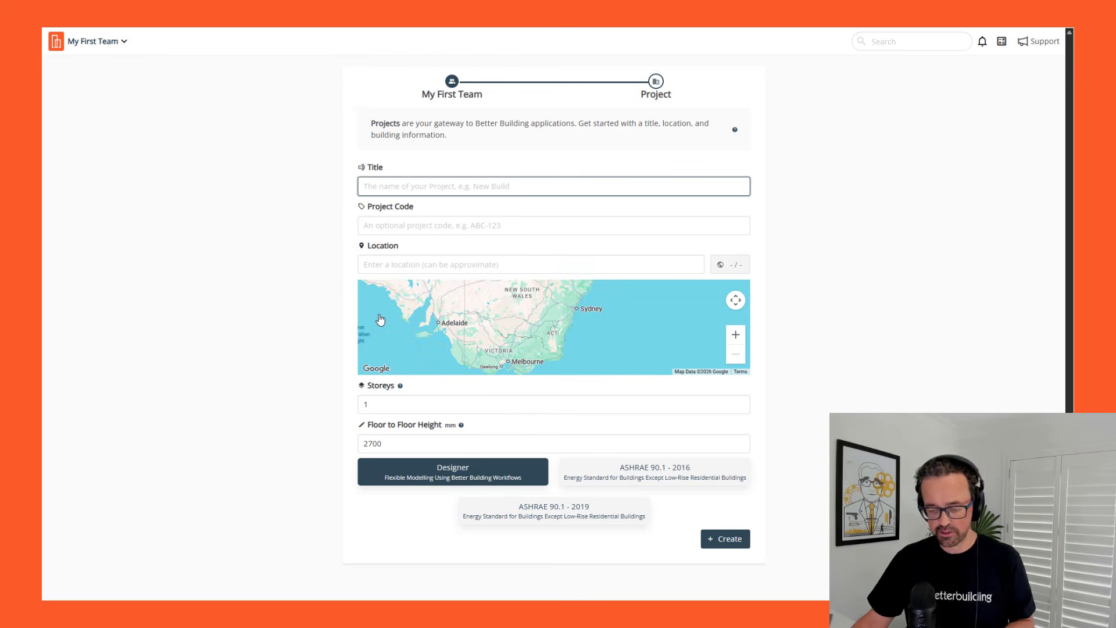
type("My ")
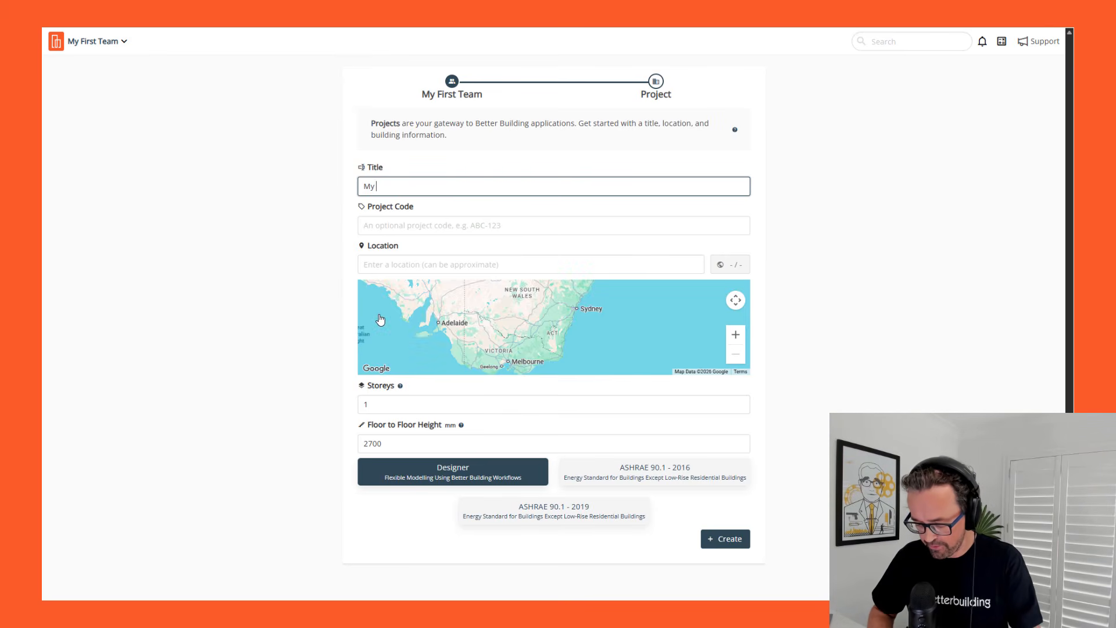
type("First P")
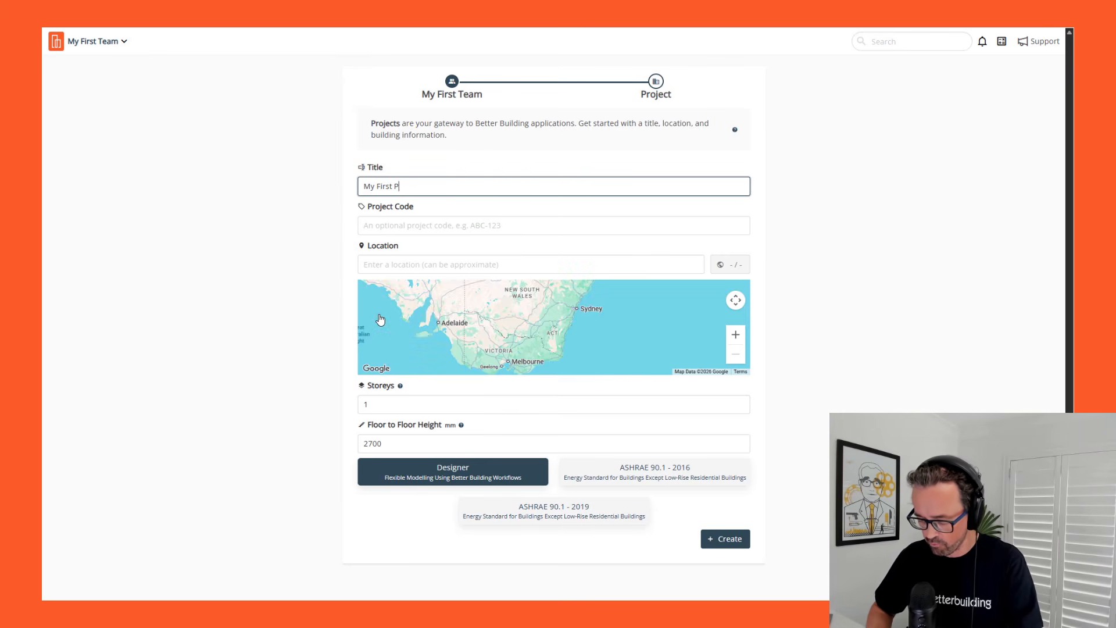
type("roject")
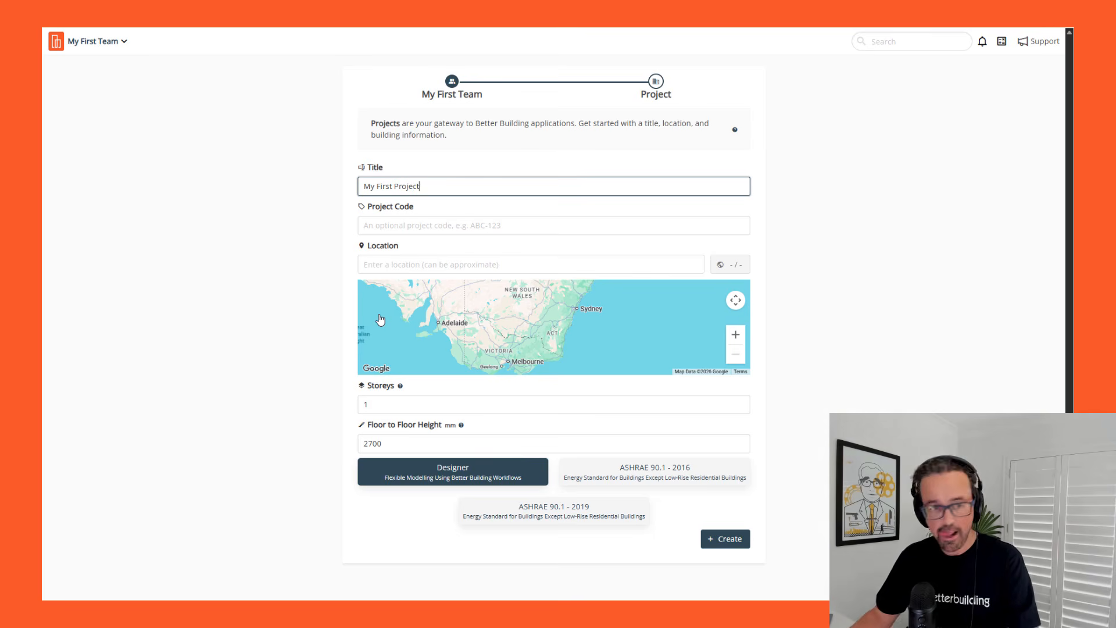
left_click(448, 226)
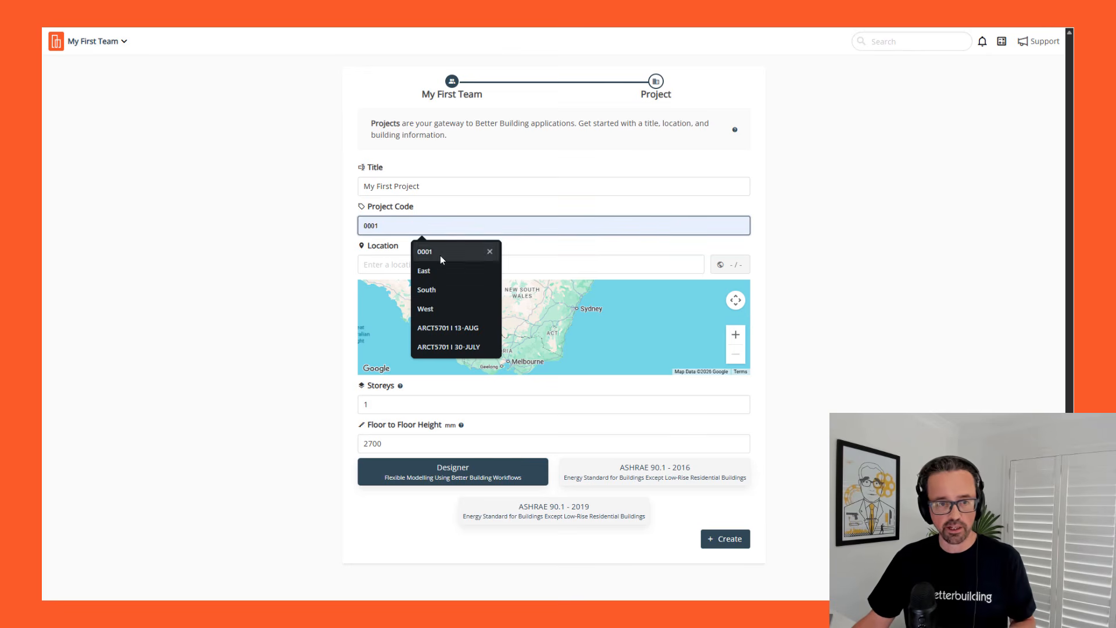
left_click(441, 251)
Set the project location to Mostar, Bosnia and Herzegovina.
left_click(437, 266)
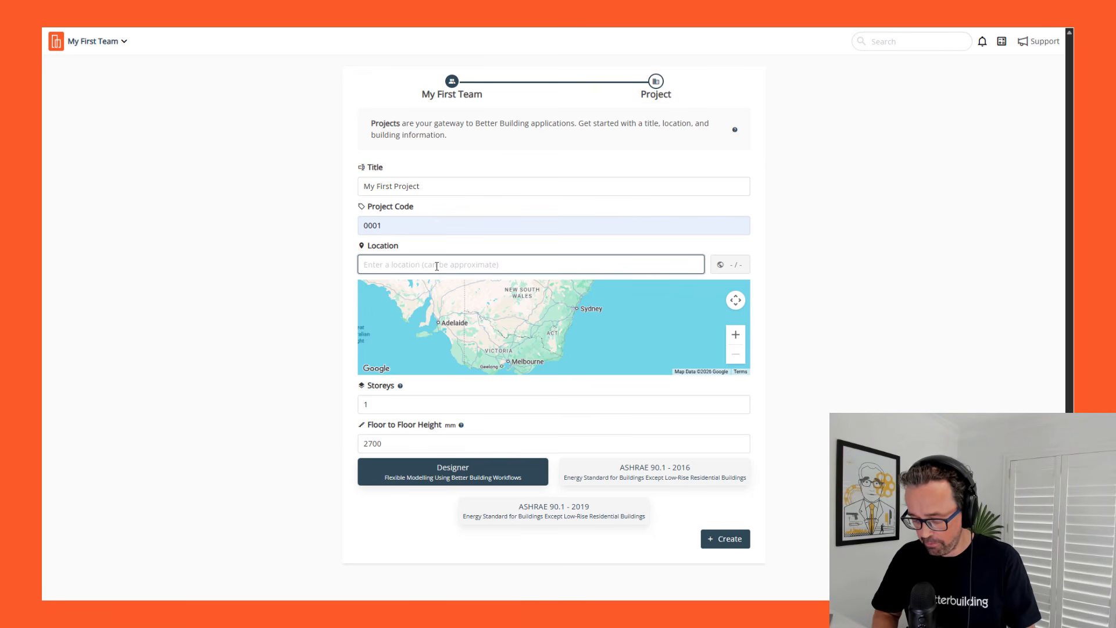
type("mos")
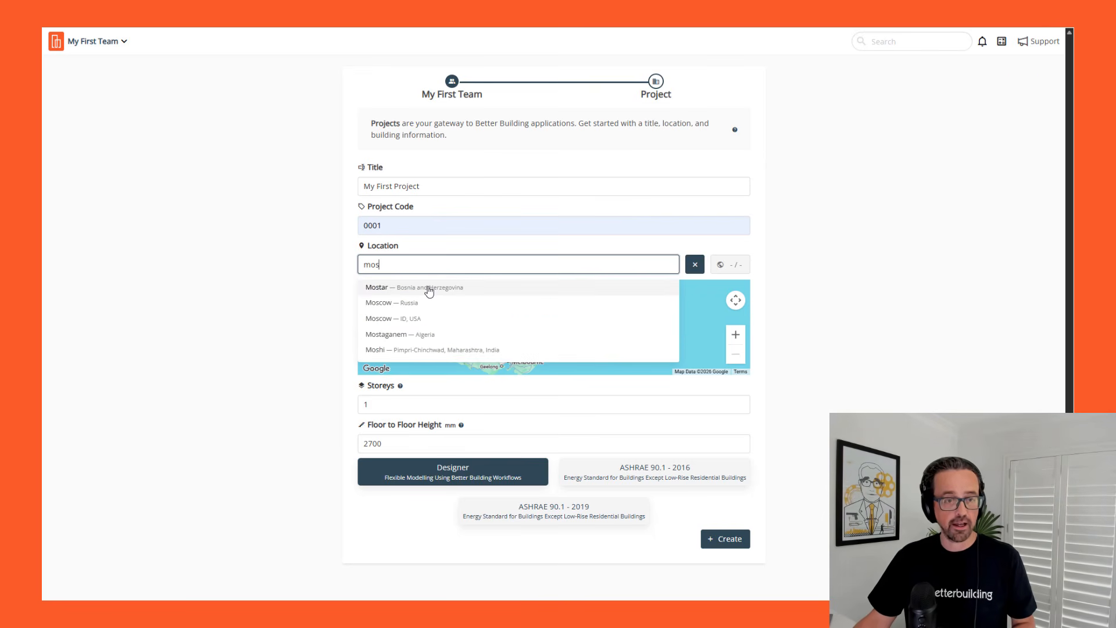
left_click(444, 291)
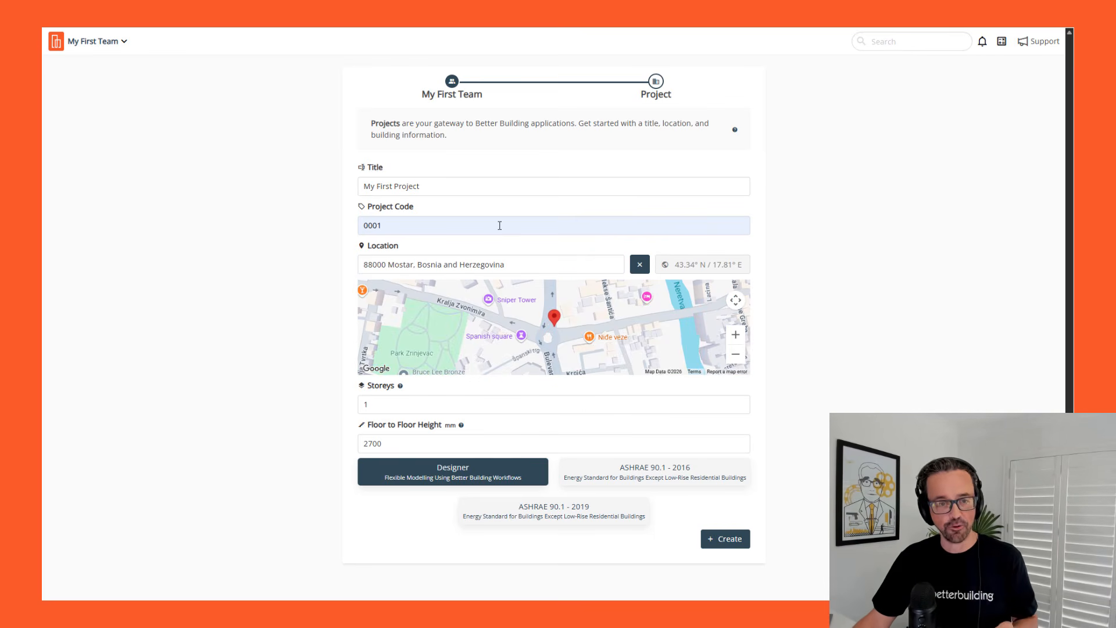
Replace the project location with San Francisco, CA, USA.
left_click_drag(530, 258, 253, 259)
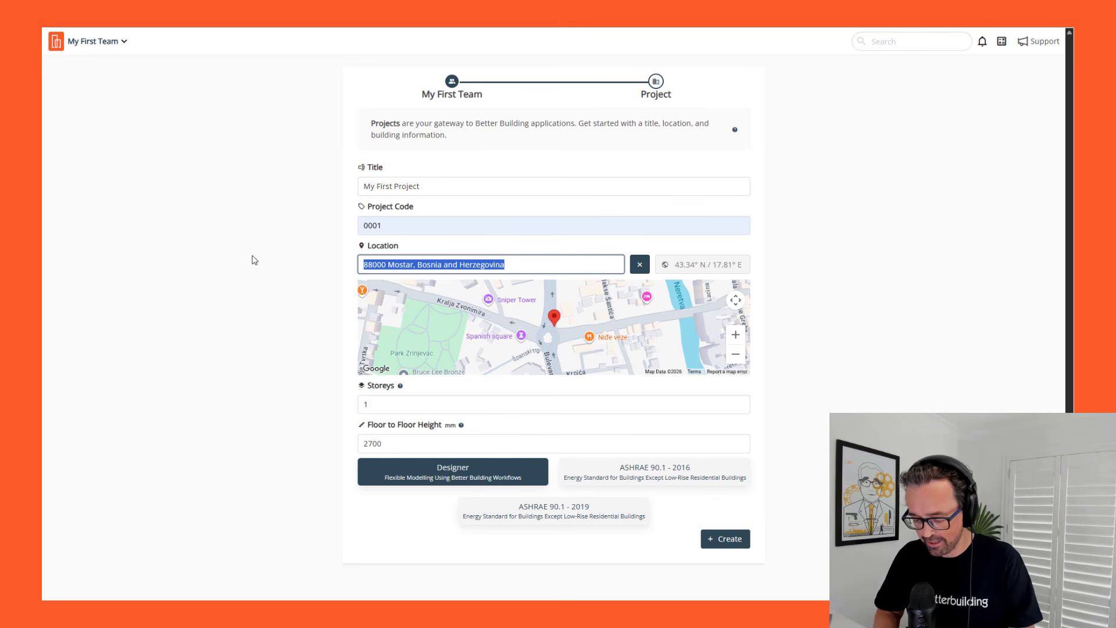
type("san")
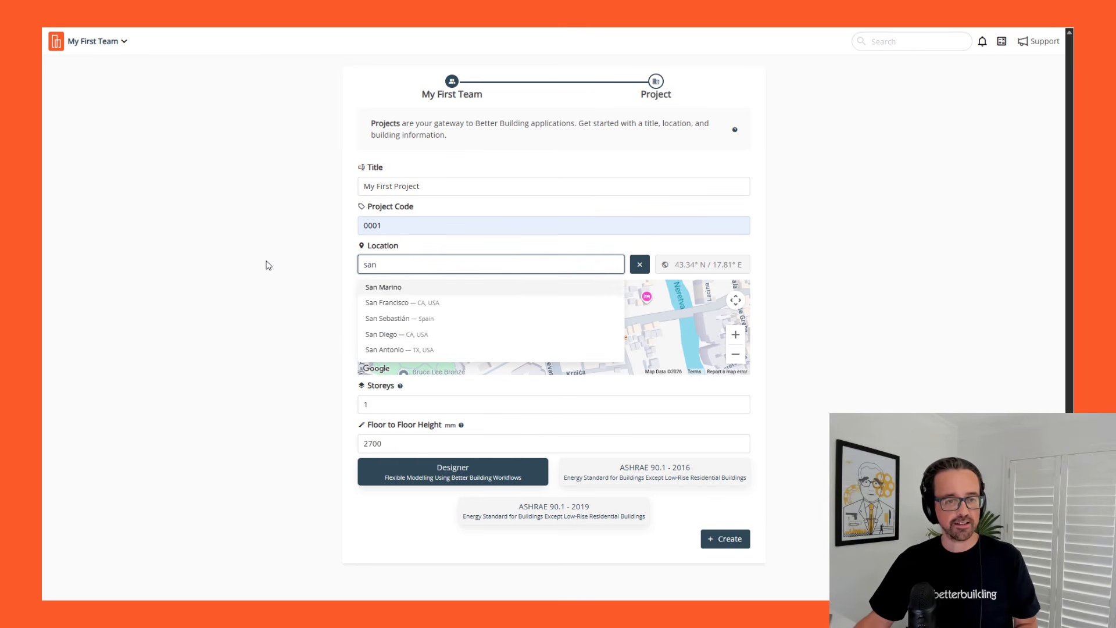
left_click(368, 303)
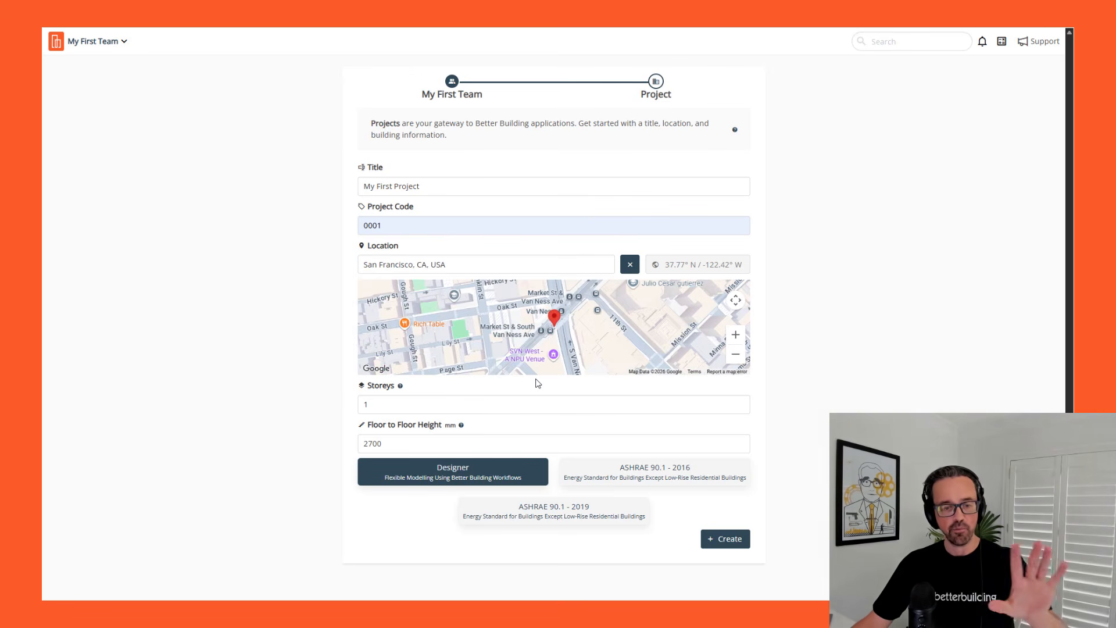
Create the project with 1 storey, a 2700 mm floor-to-floor height and the Designer option.
left_click(391, 401)
left_click(296, 430)
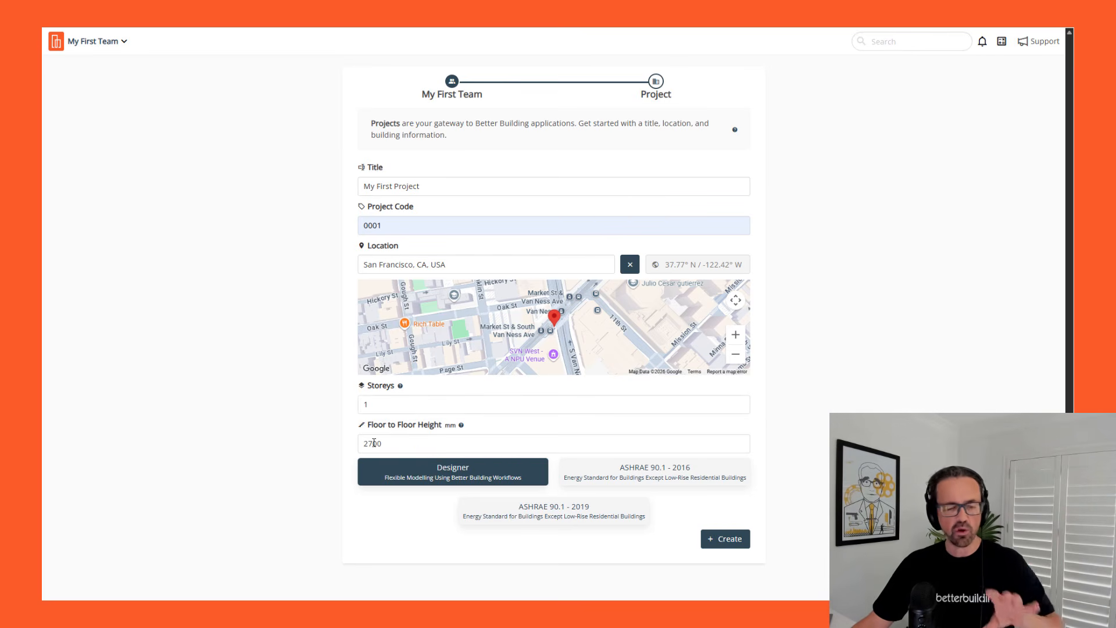
left_click(428, 452)
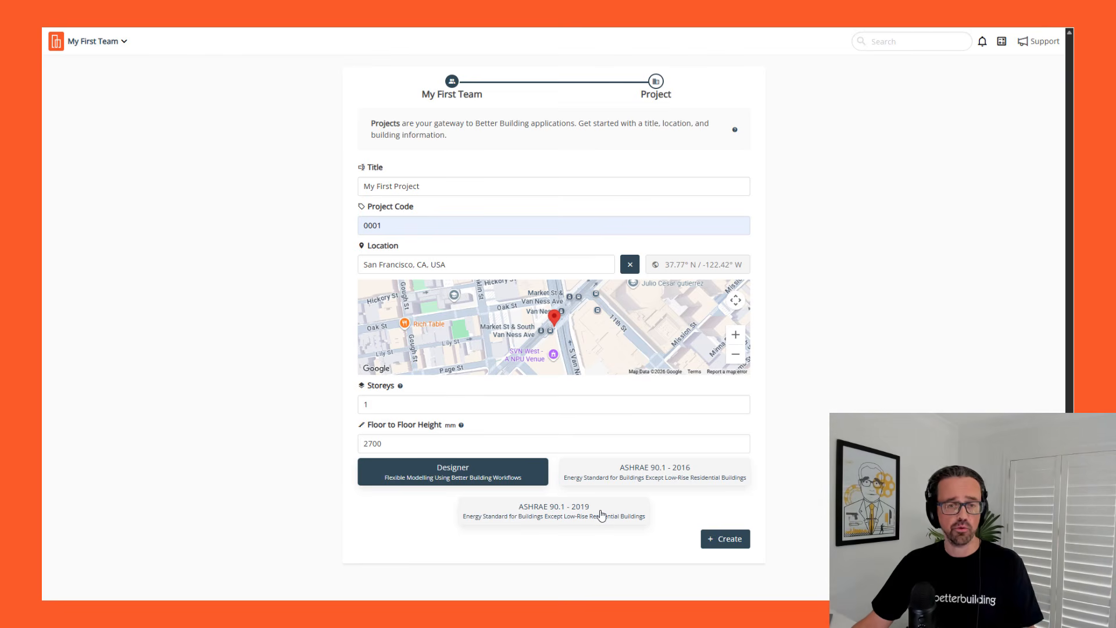
left_click(746, 540)
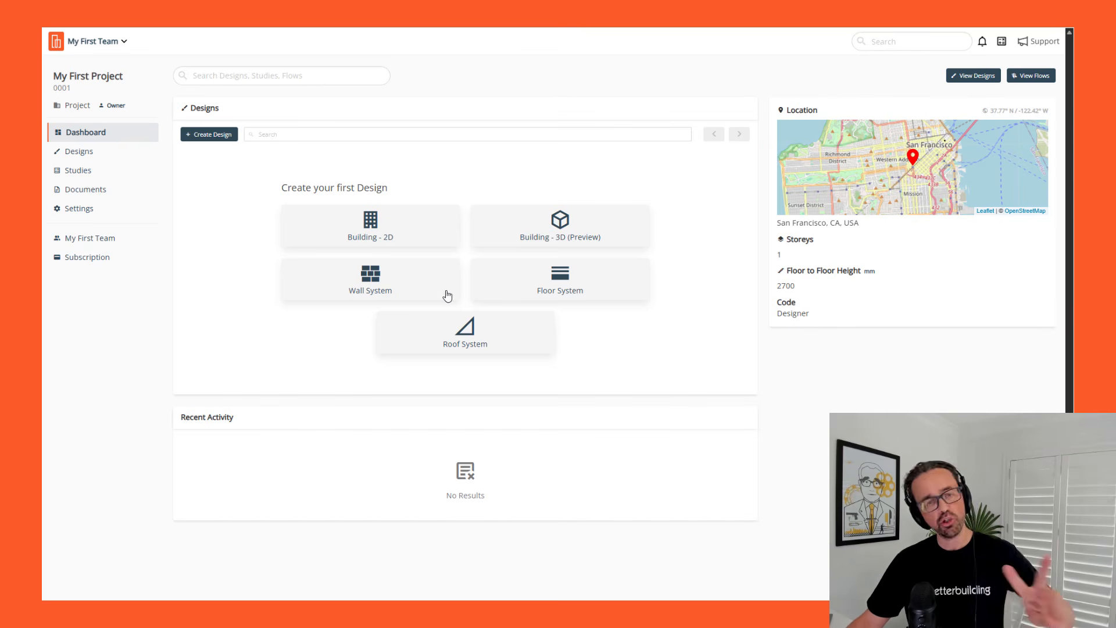
Create a Wall System design titled Wall 101 using the Foam-Based Perfect Wall Variation from the typical templates.
left_click(396, 277)
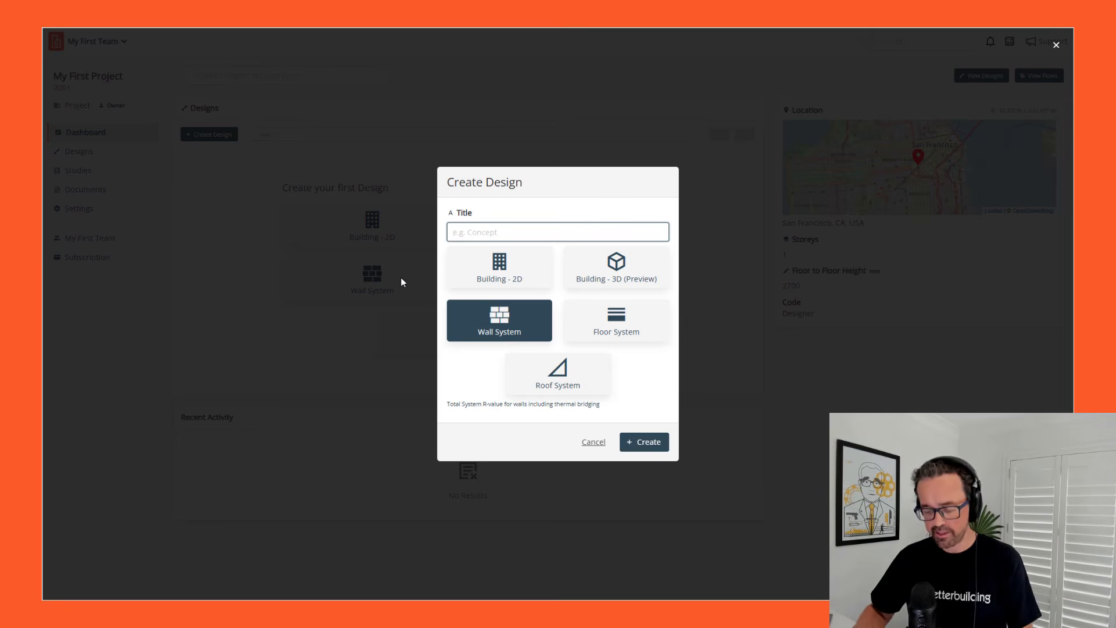
type("WAll 101")
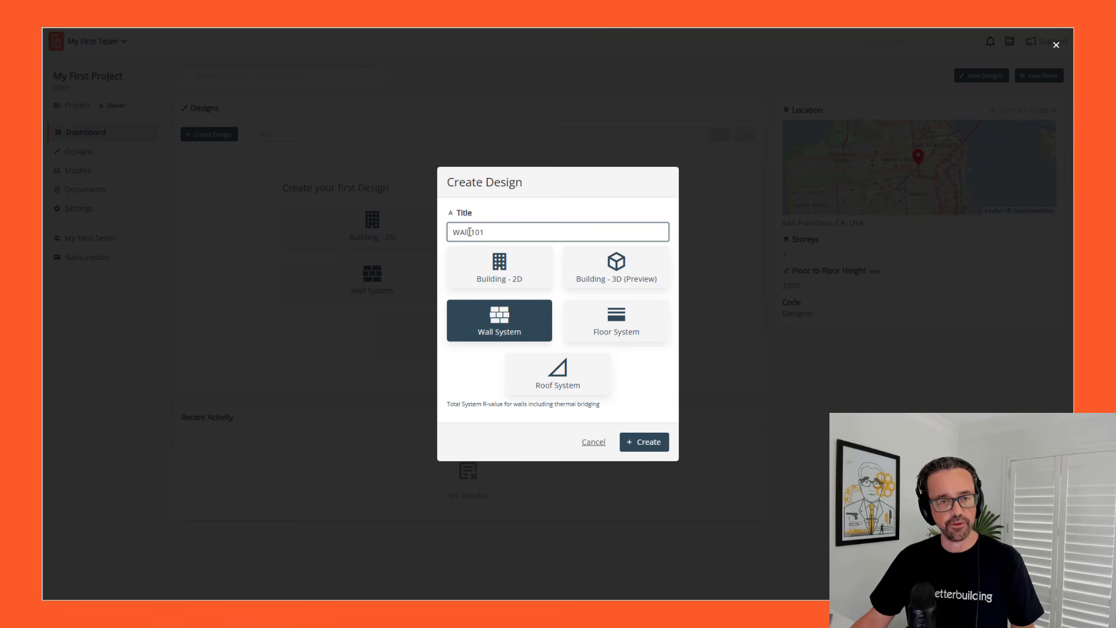
left_click_drag(465, 232, 459, 233)
type("a")
left_click(649, 443)
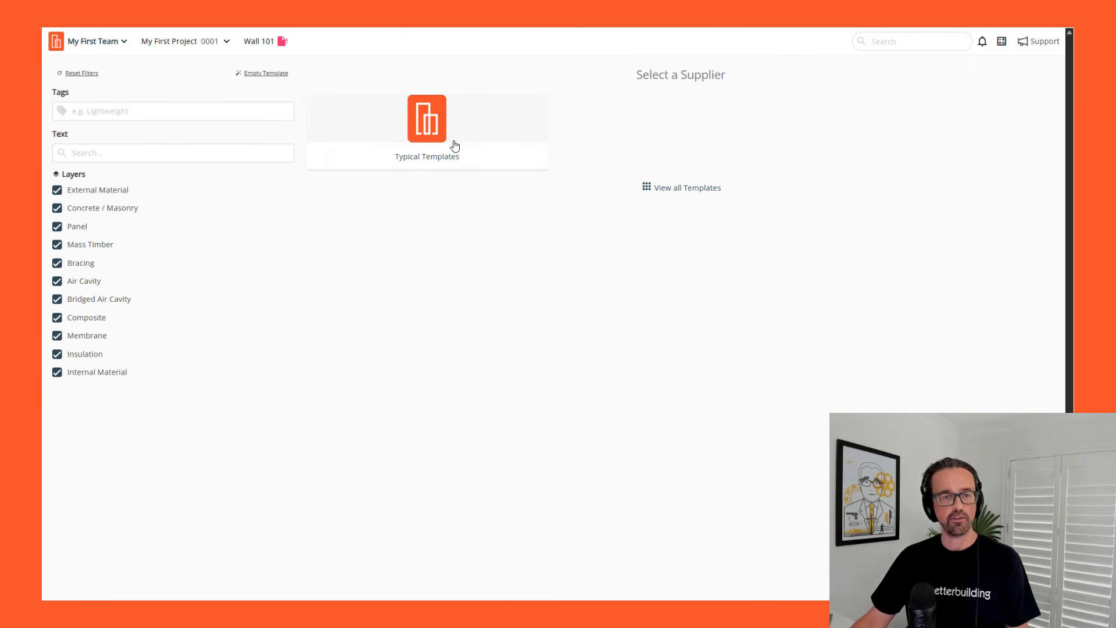
left_click(451, 148)
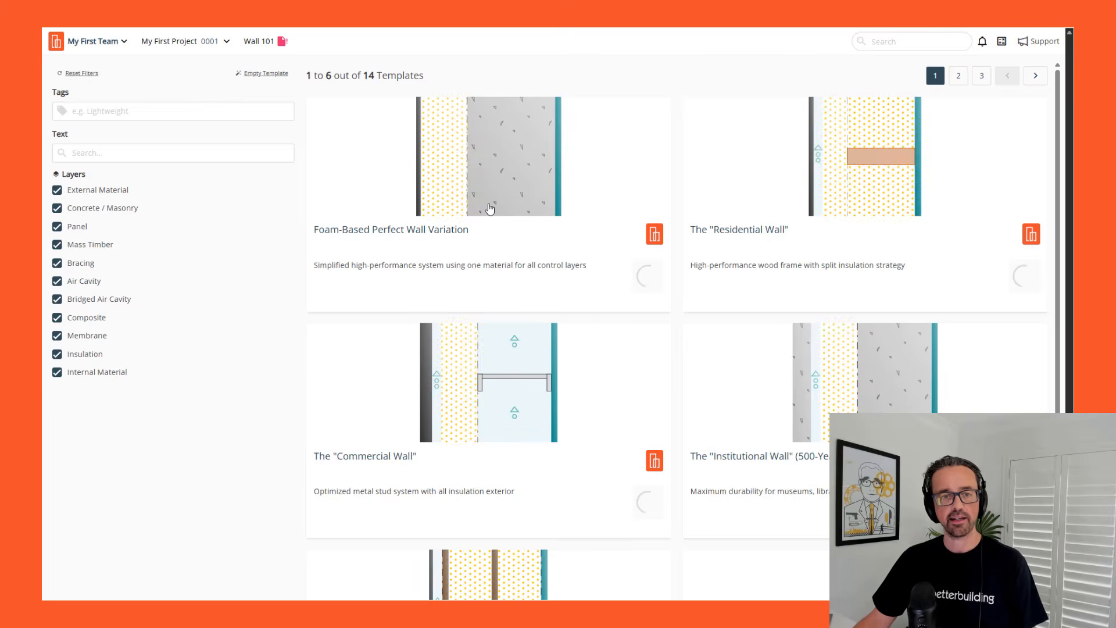
left_click(488, 209)
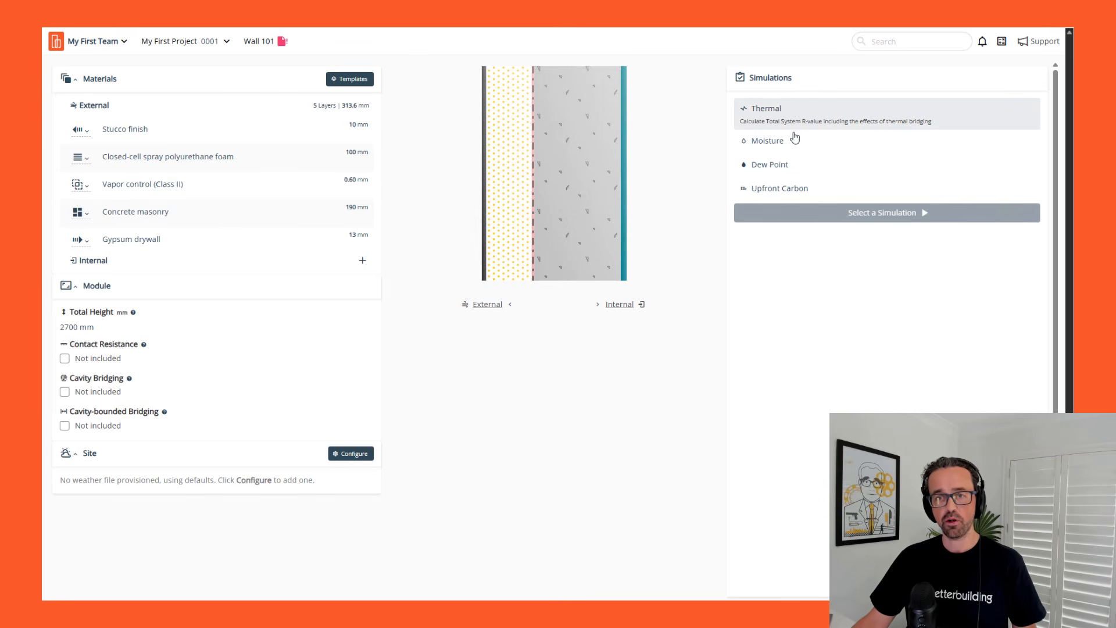
Set up a Dew Point simulation with Monthly Mean external temperature and relative humidity, and run it.
left_click(794, 165)
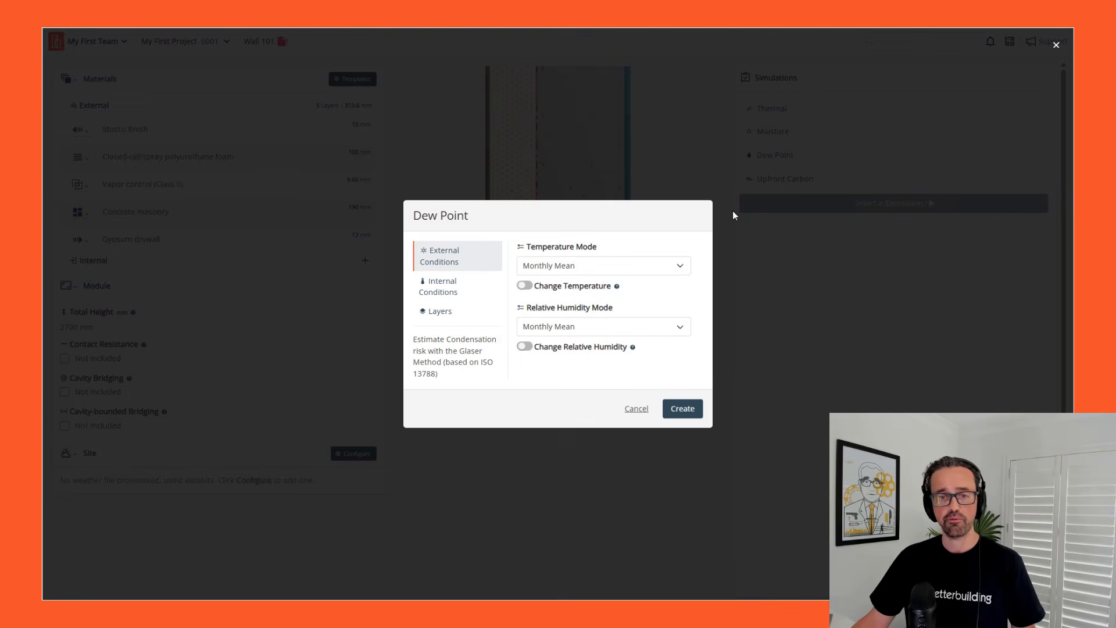
left_click(679, 417)
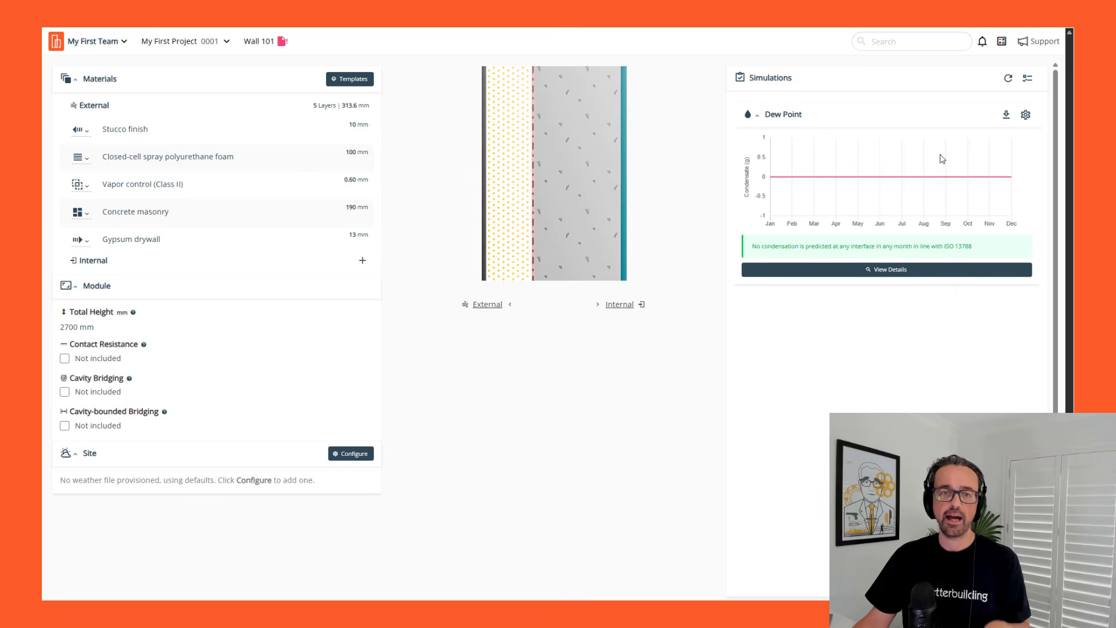
Add the Thermal simulation to the wall's Dew Point simulation and run both.
left_click(1026, 116)
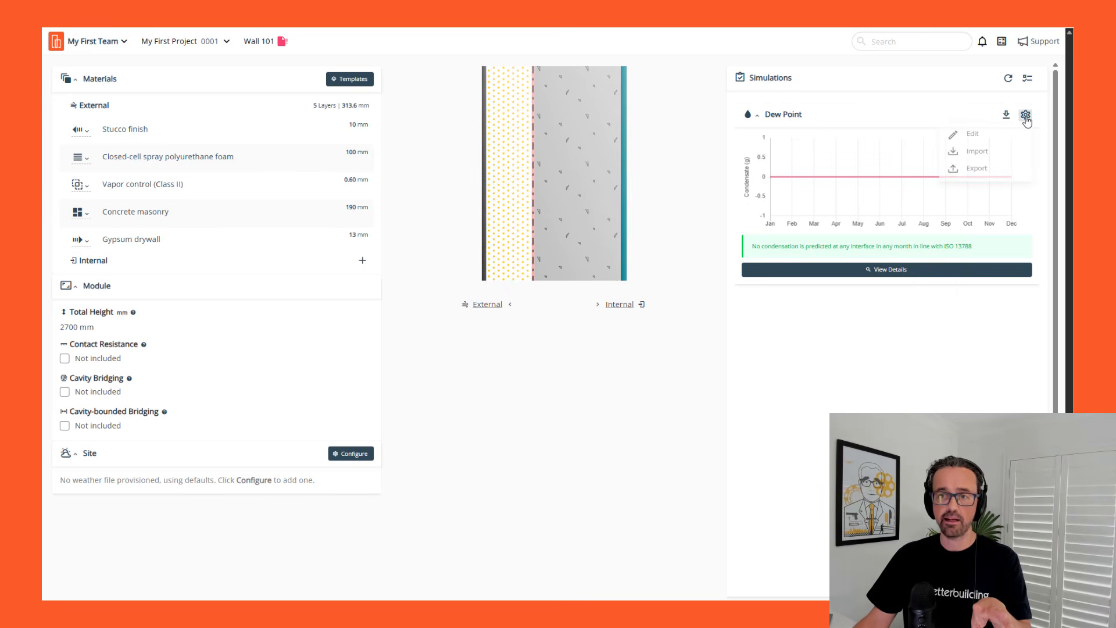
left_click(1027, 78)
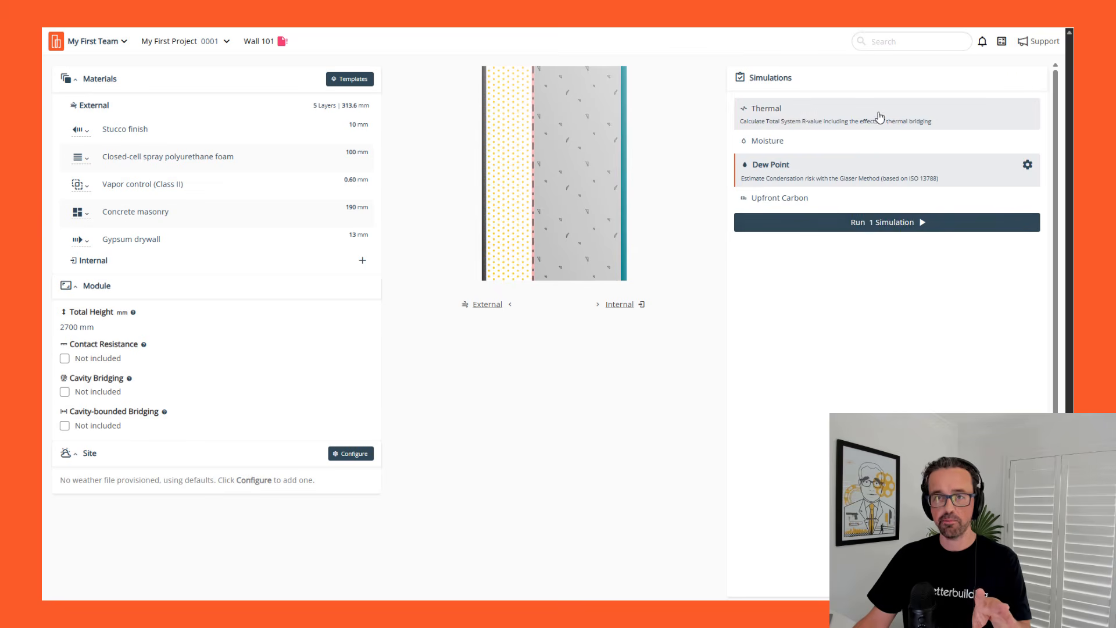
left_click(859, 223)
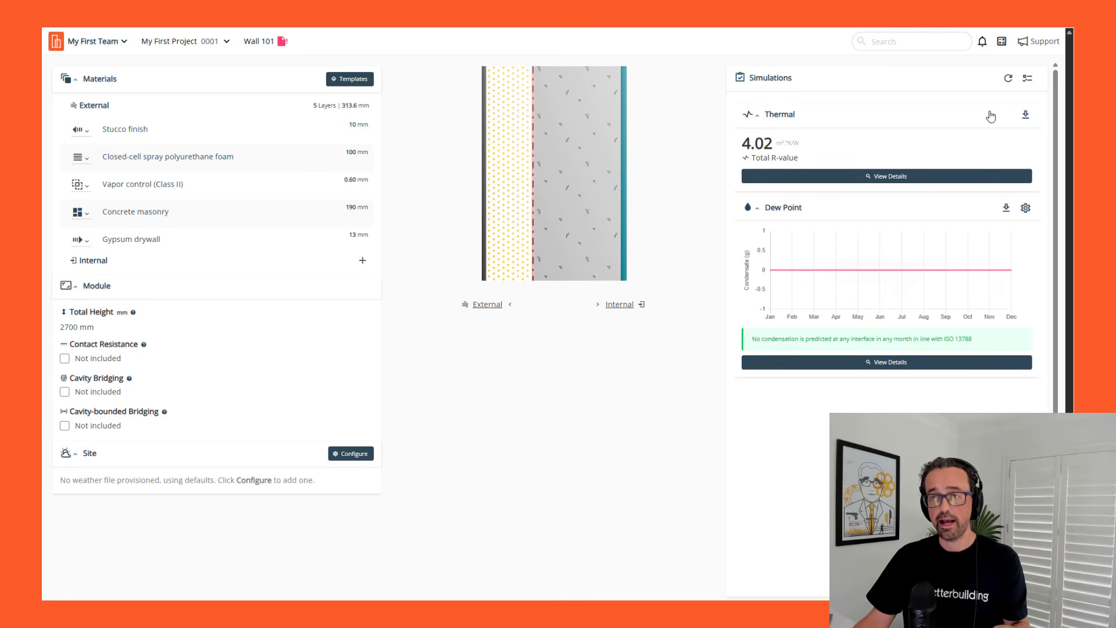
Add an Upfront Carbon simulation with only Products (A1-A3) in its system boundary and run all three simulations.
left_click(1025, 78)
left_click(866, 213)
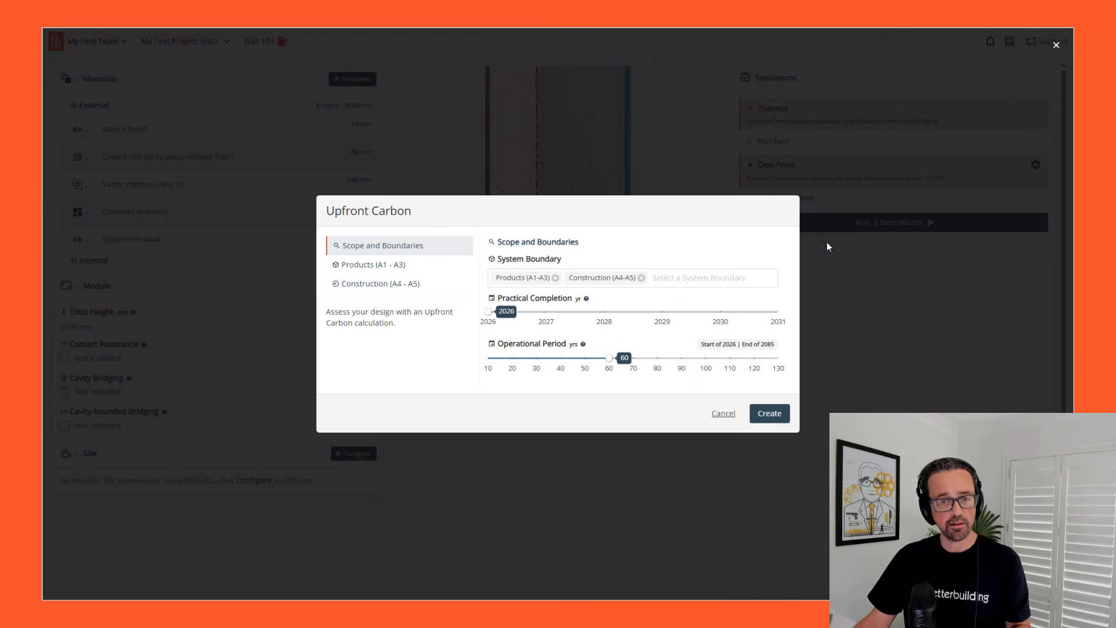
left_click(641, 278)
left_click(774, 418)
left_click(870, 237)
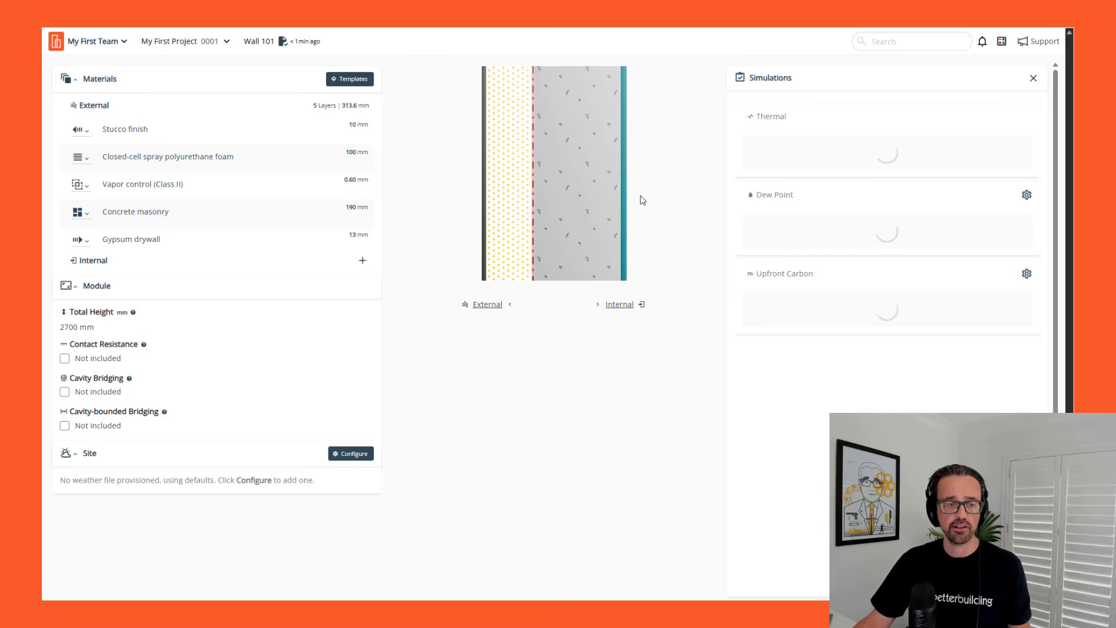
Review the A1-A3 Product emissions by material in the Upfront Carbon details, and close the report.
left_click(896, 411)
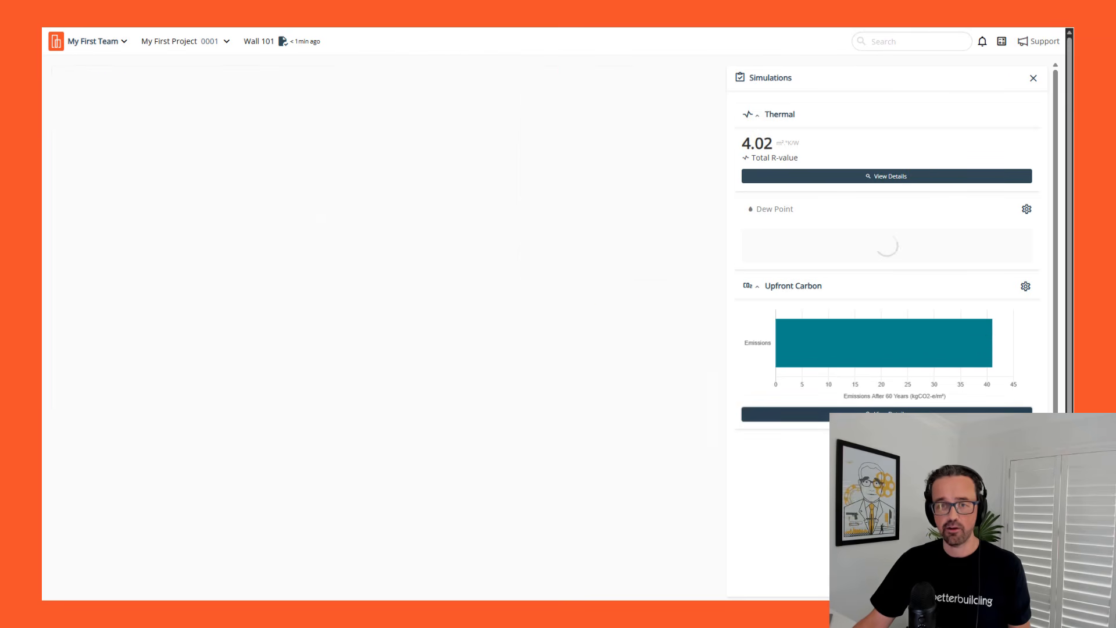
left_click(157, 167)
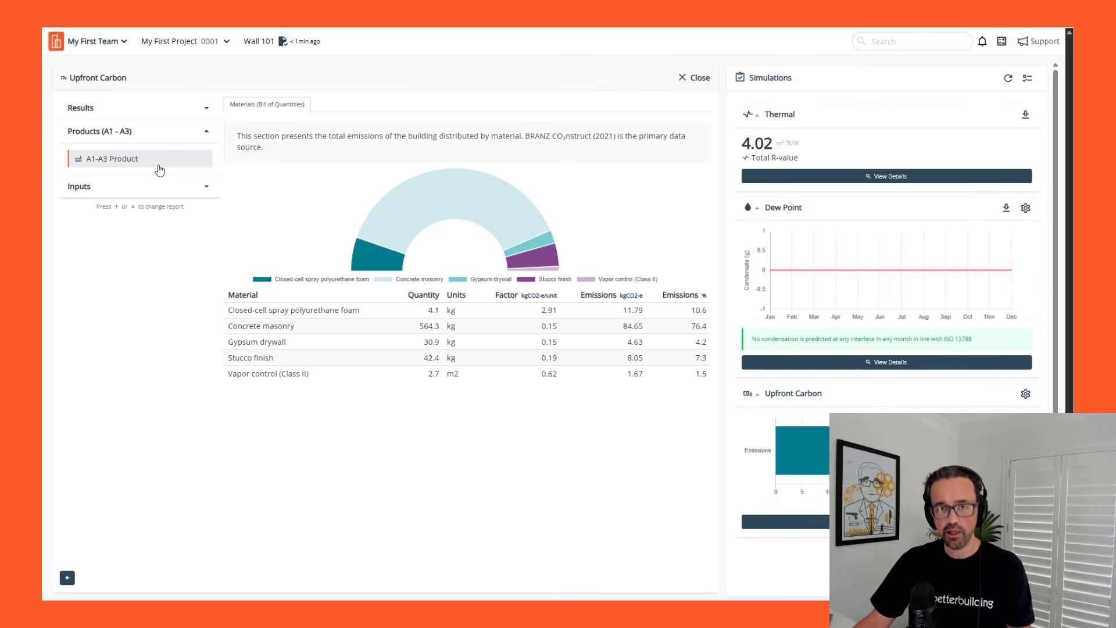
left_click(696, 77)
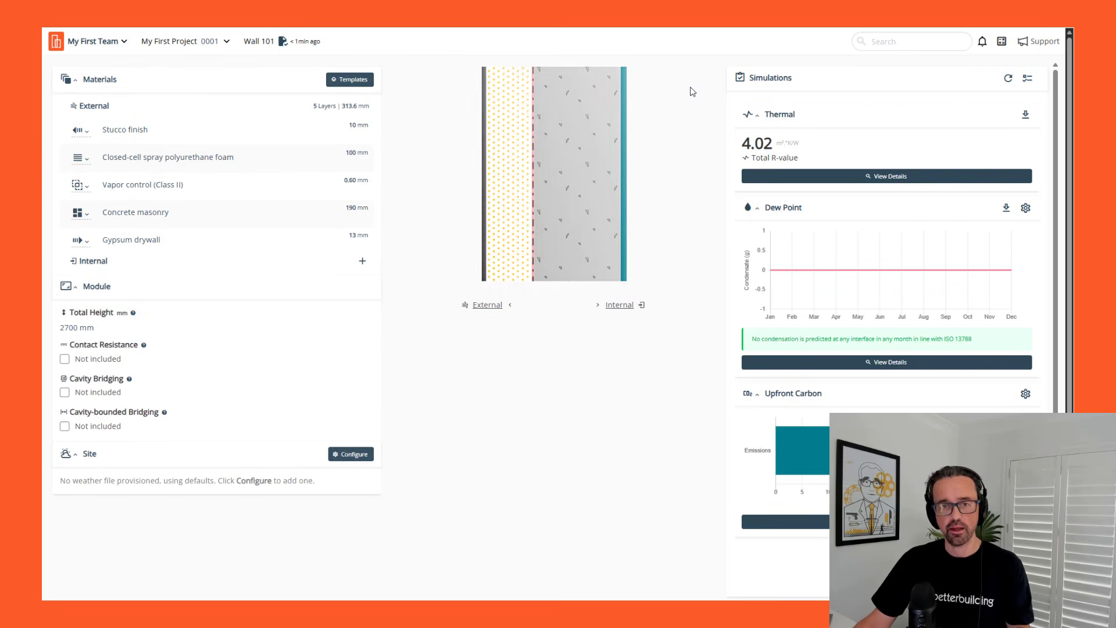
Check the support dialog for course, documentation and workshop options, and return to the wall design.
left_click(1025, 46)
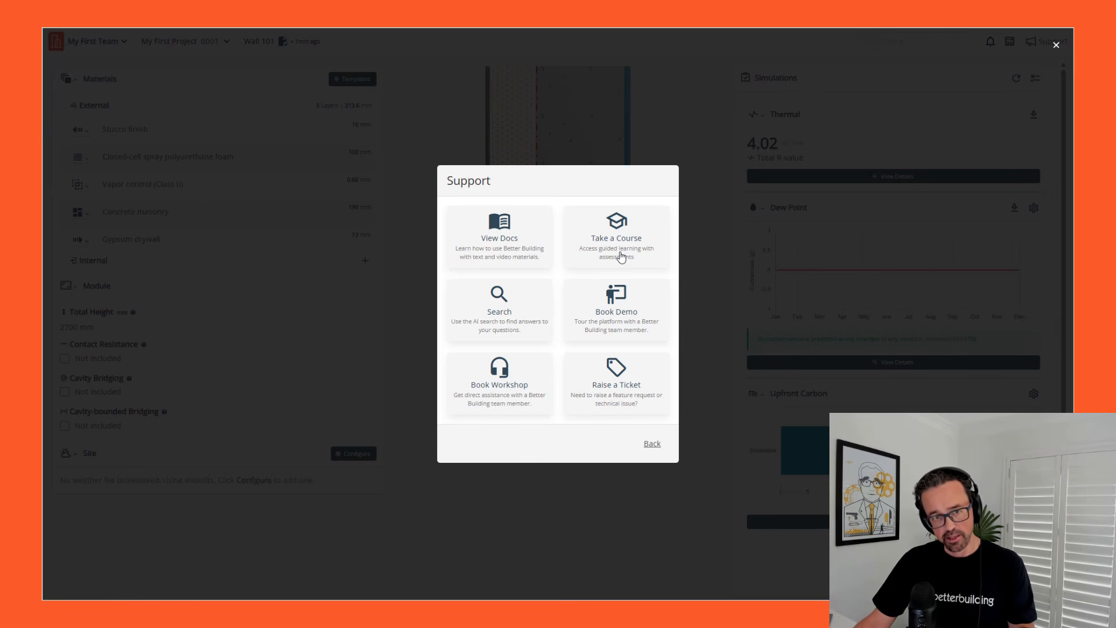
left_click(656, 444)
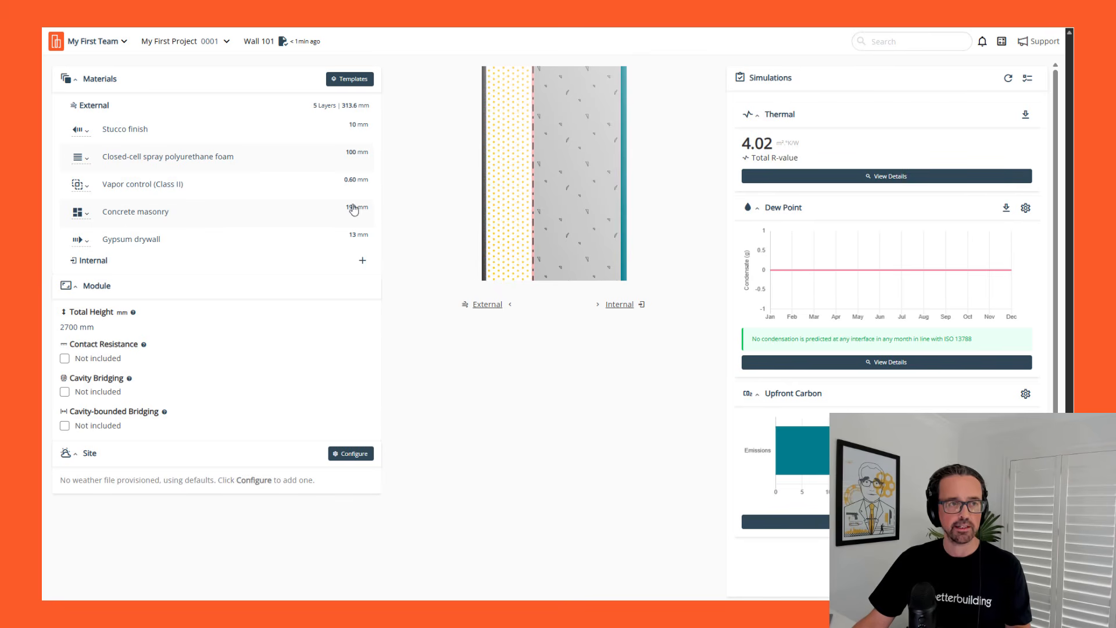
Go to the My First Project dashboard and try to create a Building - 2D design titled "Building".
left_click(192, 49)
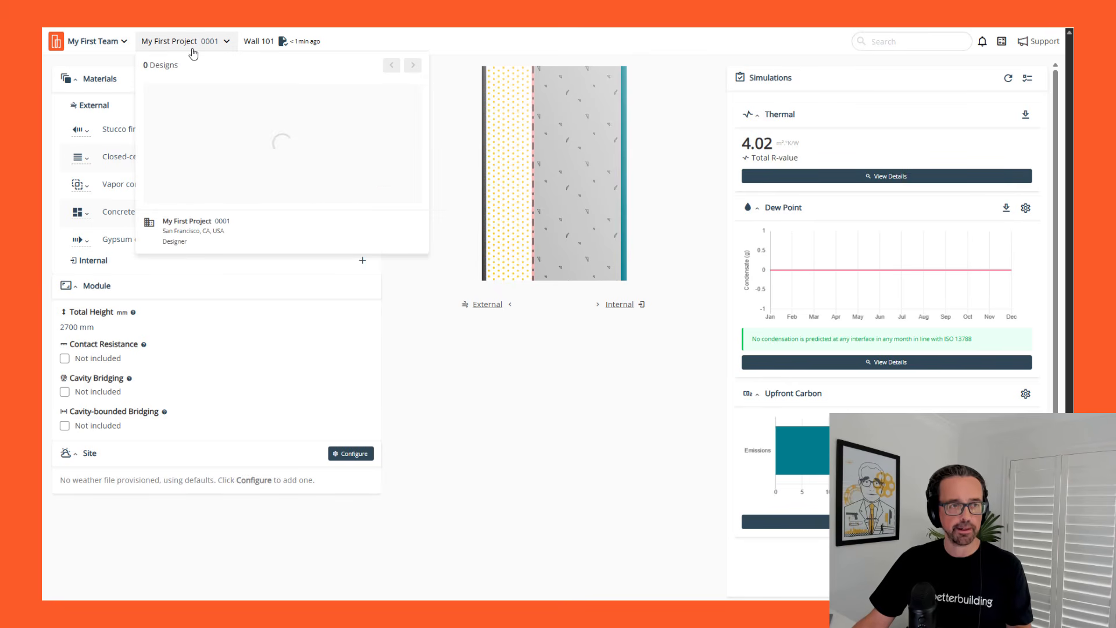
left_click(216, 214)
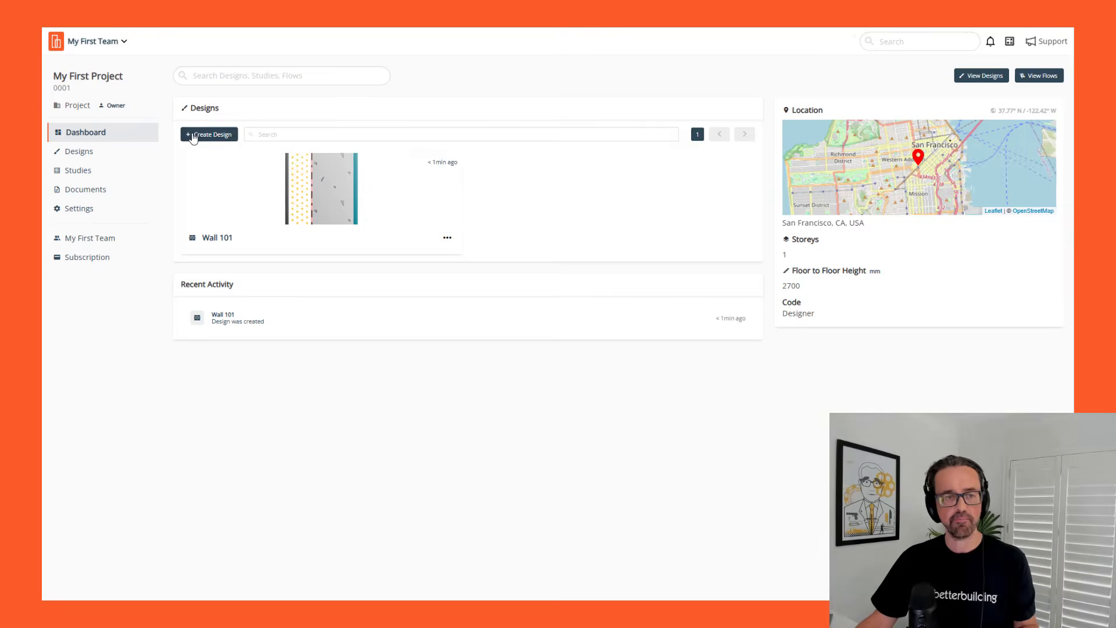
left_click(194, 137)
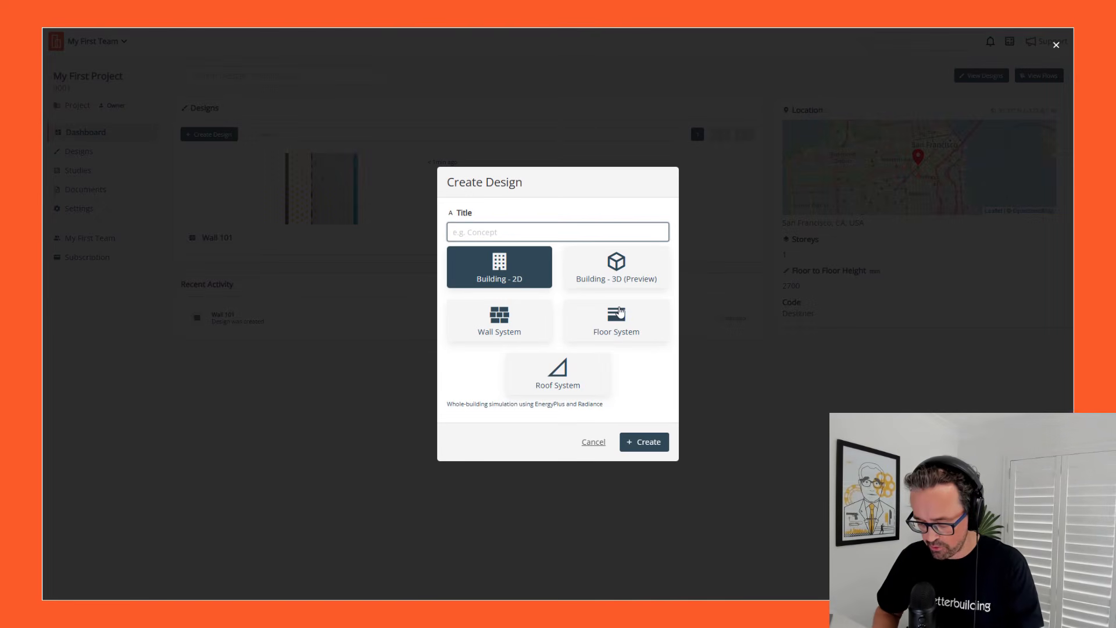
type("Building")
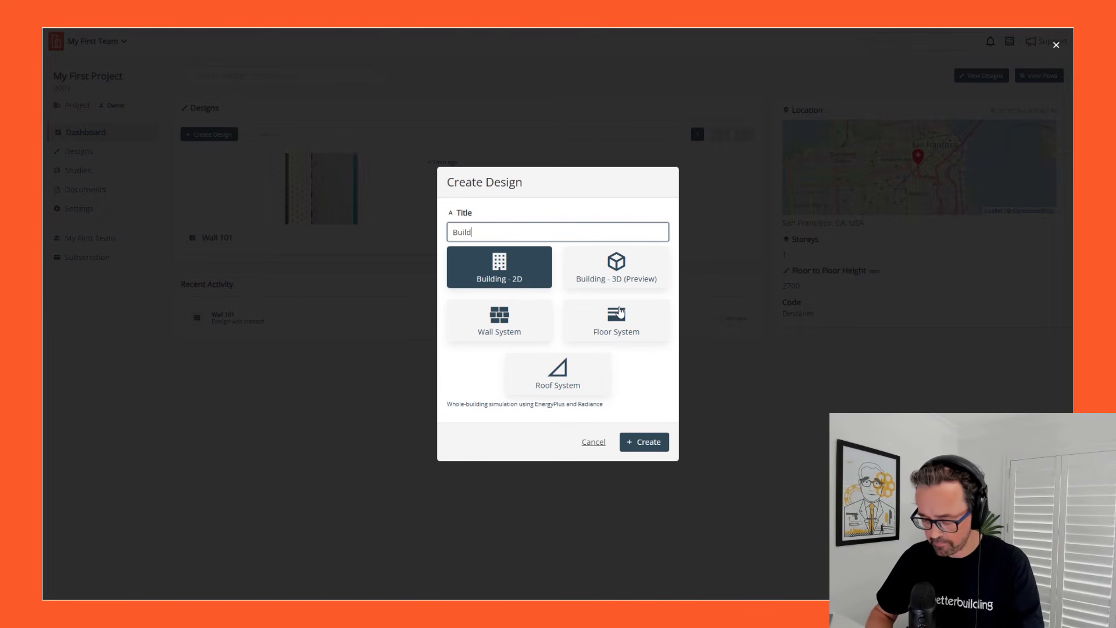
left_click(647, 446)
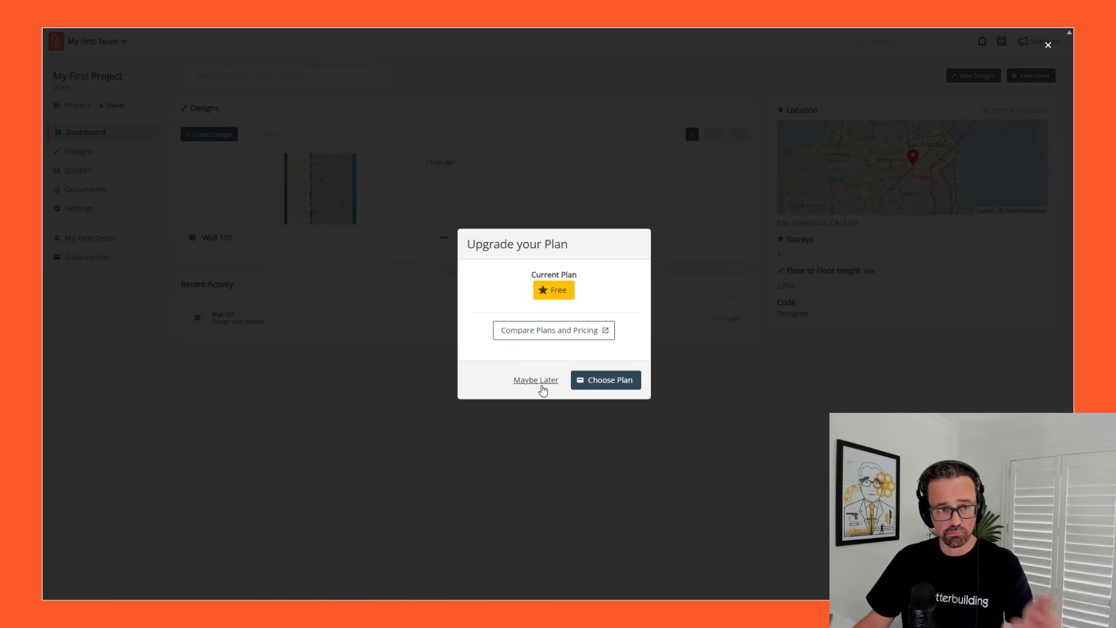
Review the available subscription plans and the monthly Plus plan's checkout page, and go back without subscribing.
left_click(603, 384)
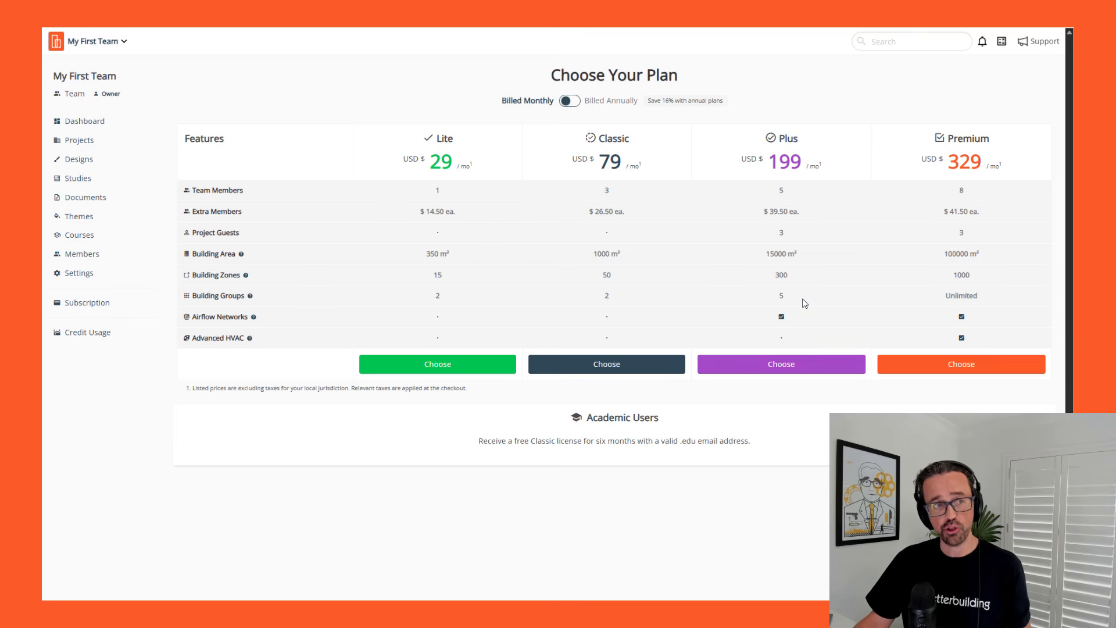
left_click(810, 371)
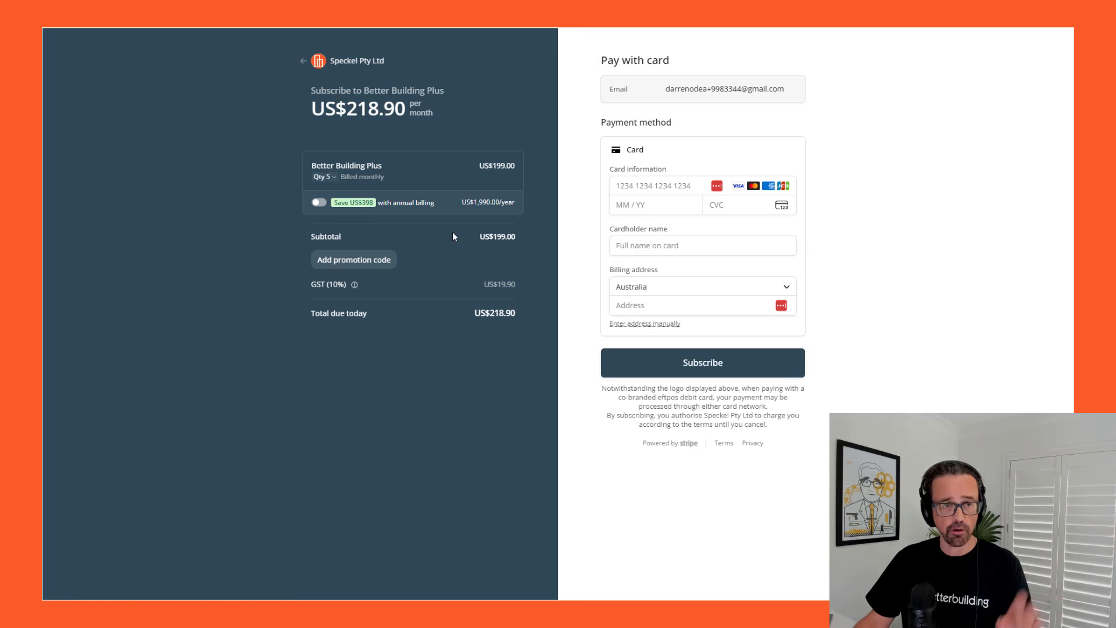
left_click(300, 62)
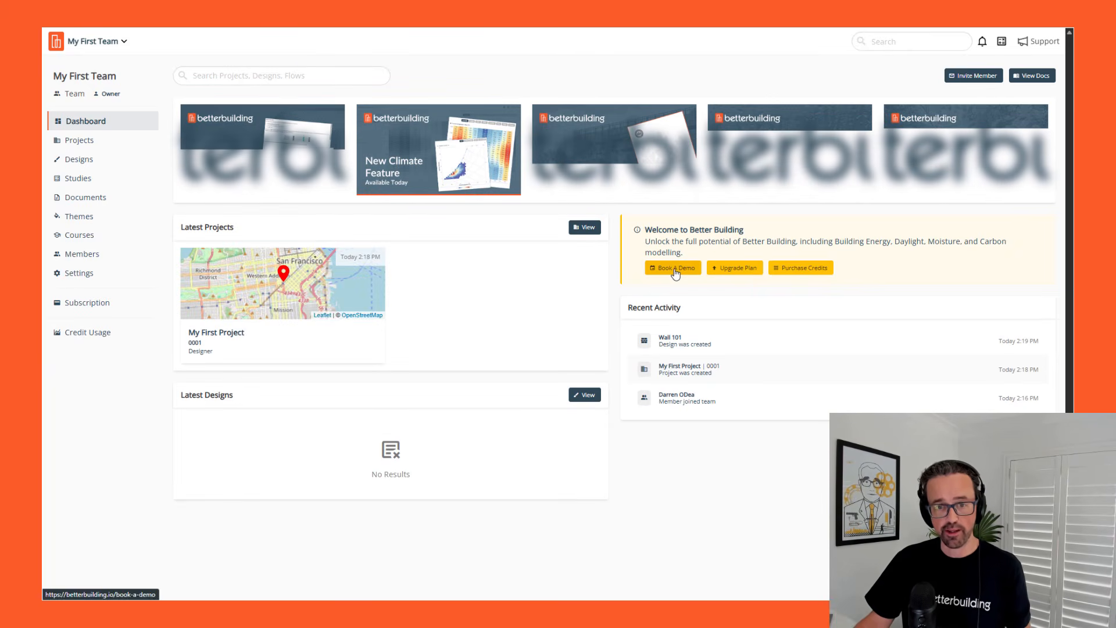
Return to the My First Team dashboard and view the demo booking page with its 30-day Plus trial offer.
left_click(123, 50)
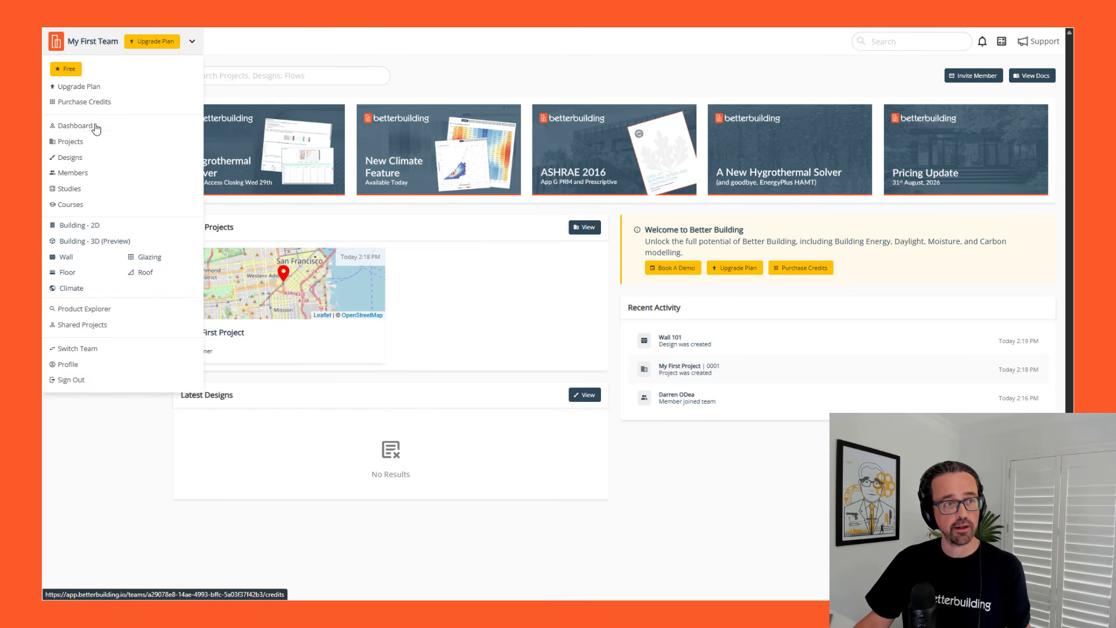
left_click(96, 132)
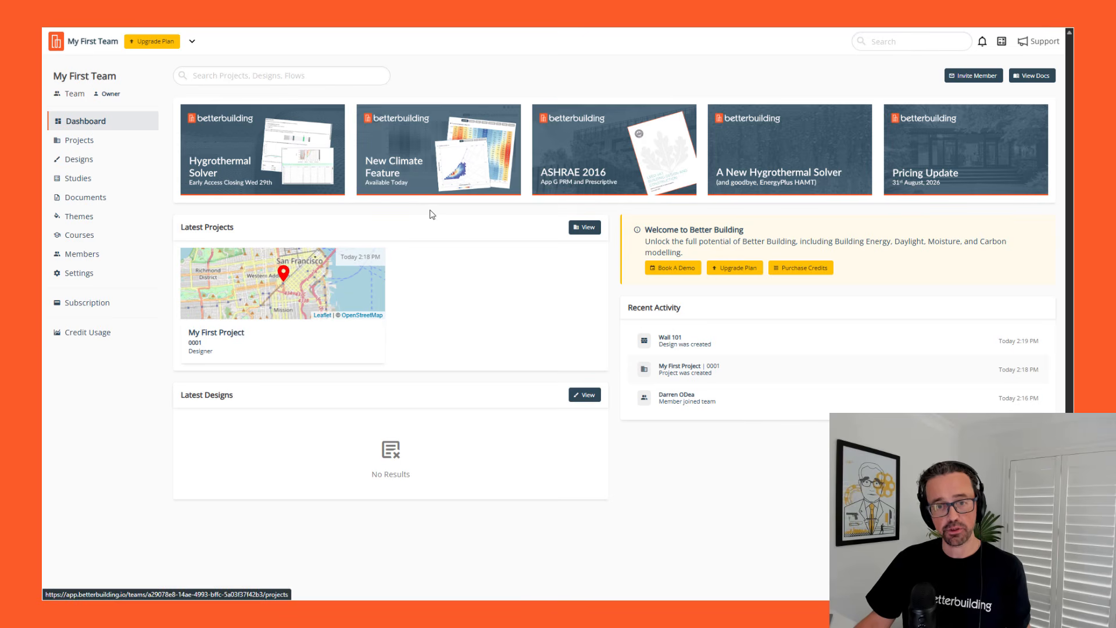
left_click(676, 268)
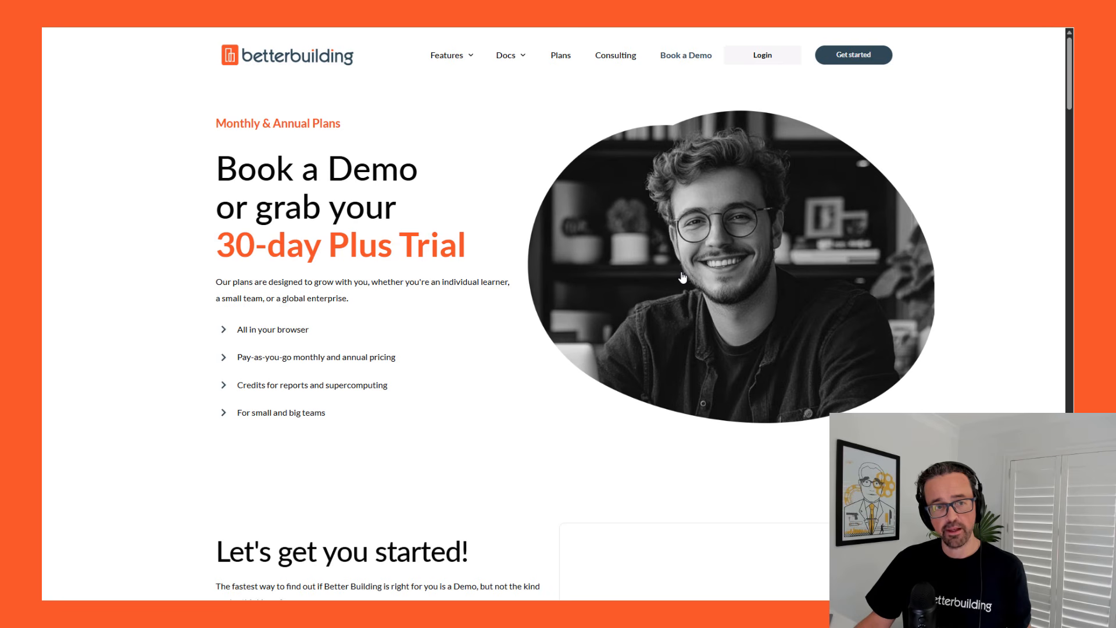
scroll(683, 278, "down", 6)
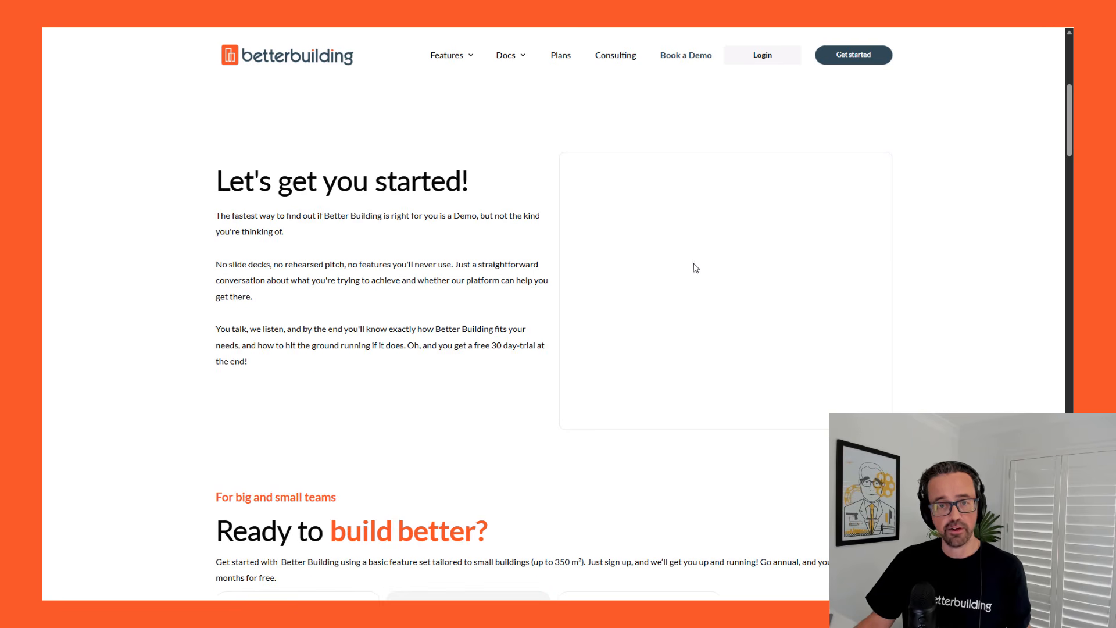